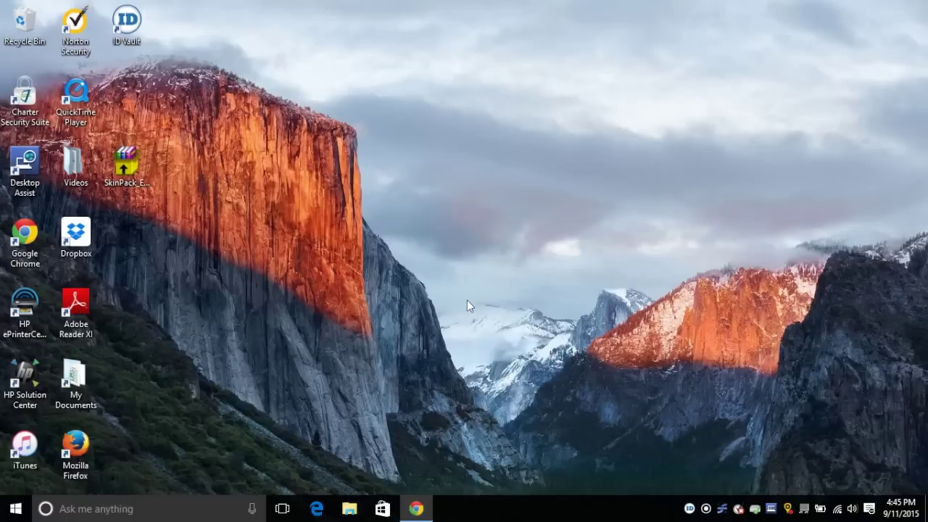
# Bring Chrome back and go from the El Capitan SkinPack page to the skinpacks.com downloads page
pyautogui.click(423, 511)
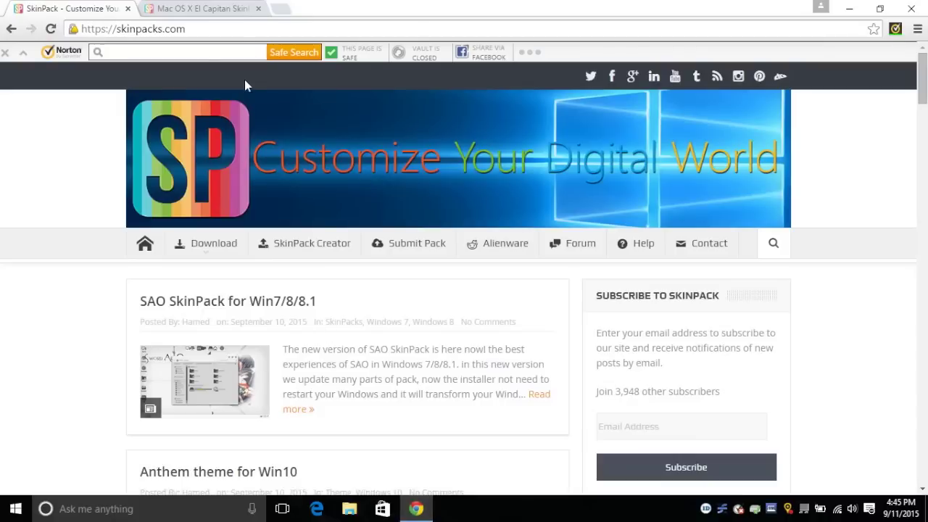
pyautogui.click(194, 15)
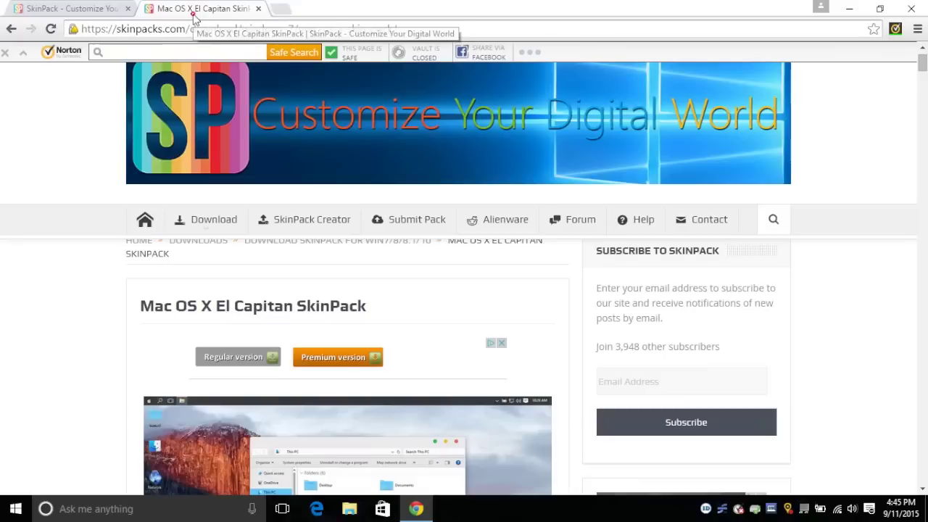
pyautogui.click(73, 8)
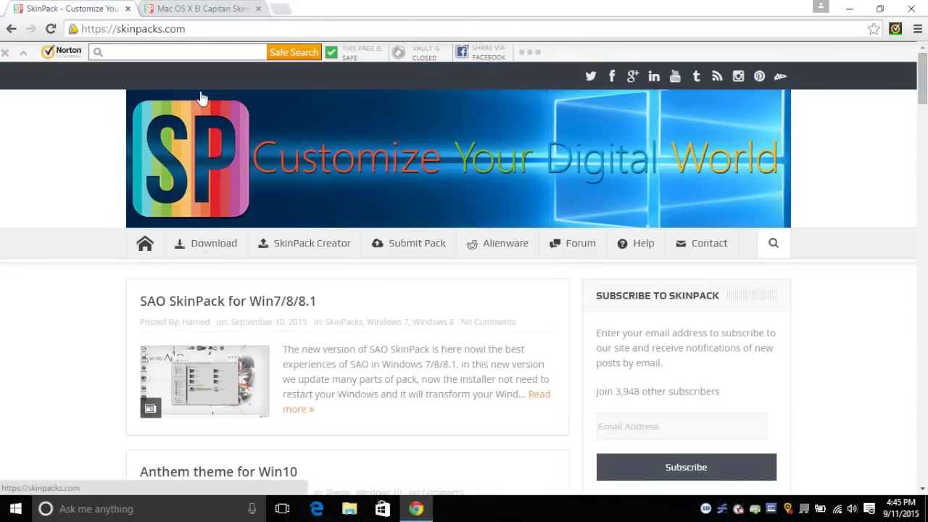
pyautogui.click(225, 247)
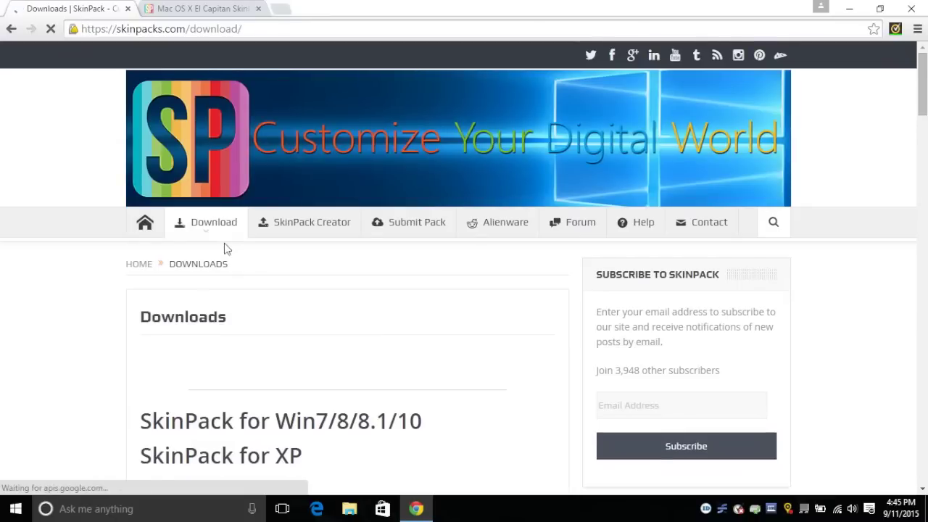
# Return to the El Capitan SkinPack page, scroll down to its download links, then close Chrome
pyautogui.click(196, 8)
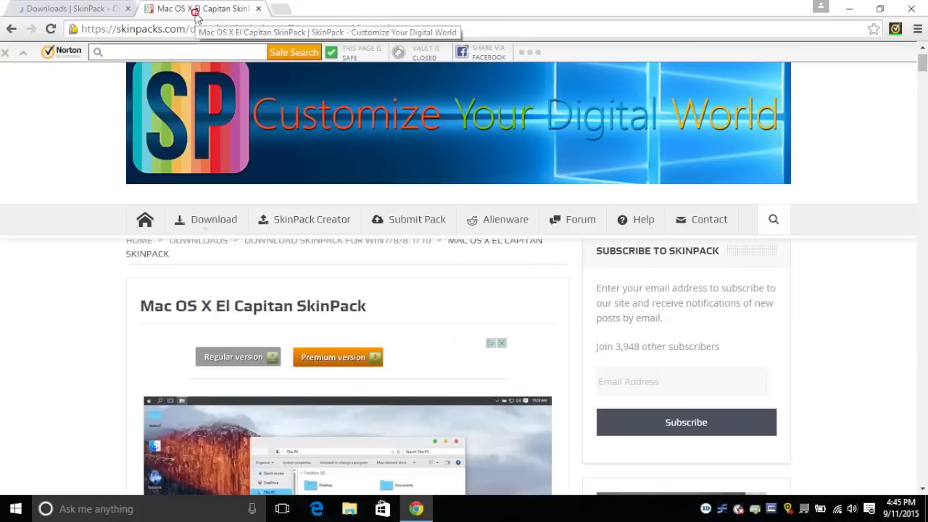
pyautogui.scroll(-5, 469, 306)
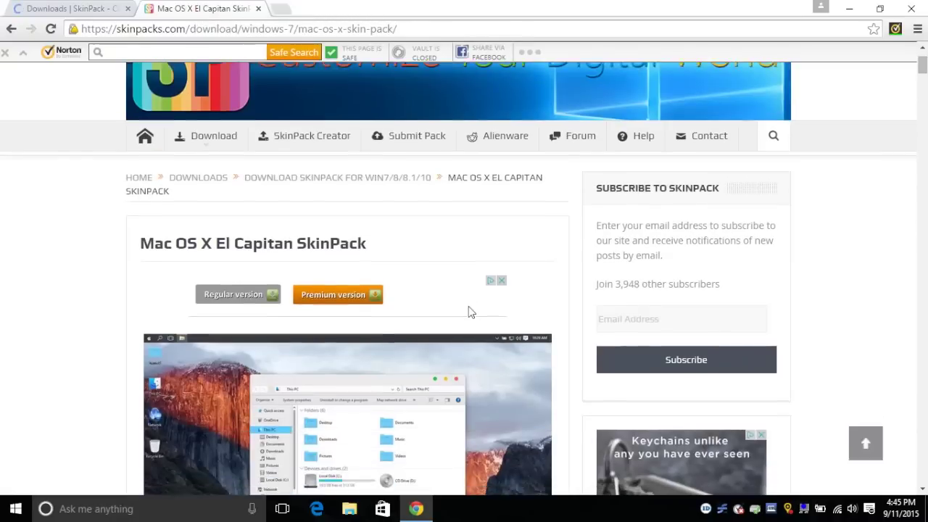
pyautogui.scroll(-15, 469, 312)
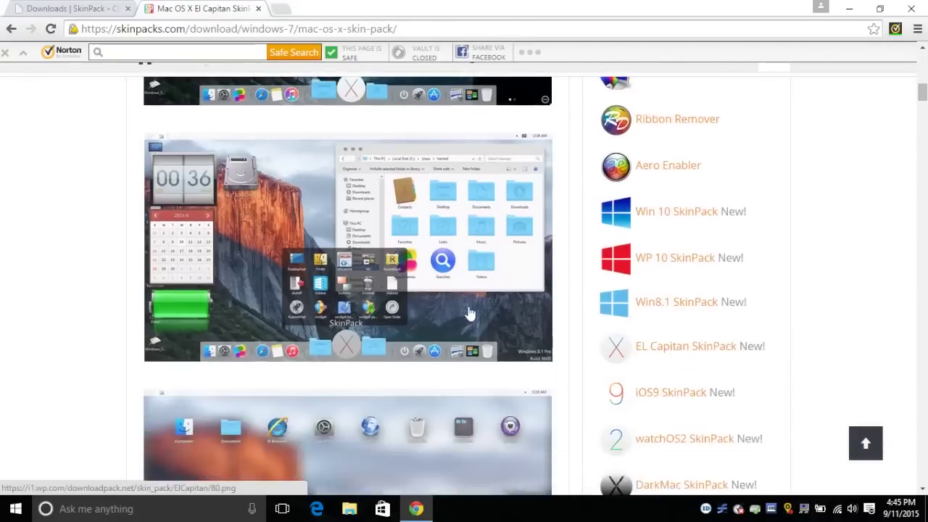
pyautogui.scroll(-6, 469, 312)
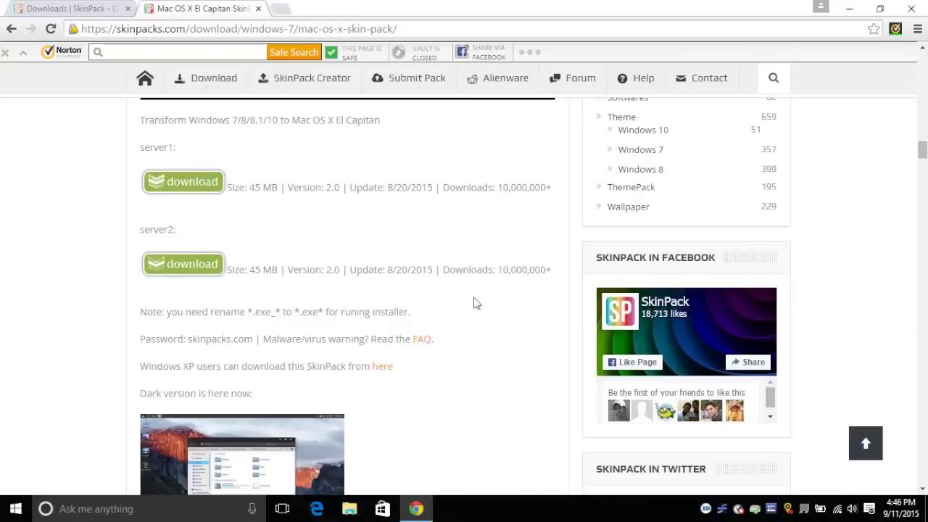
pyautogui.click(918, 12)
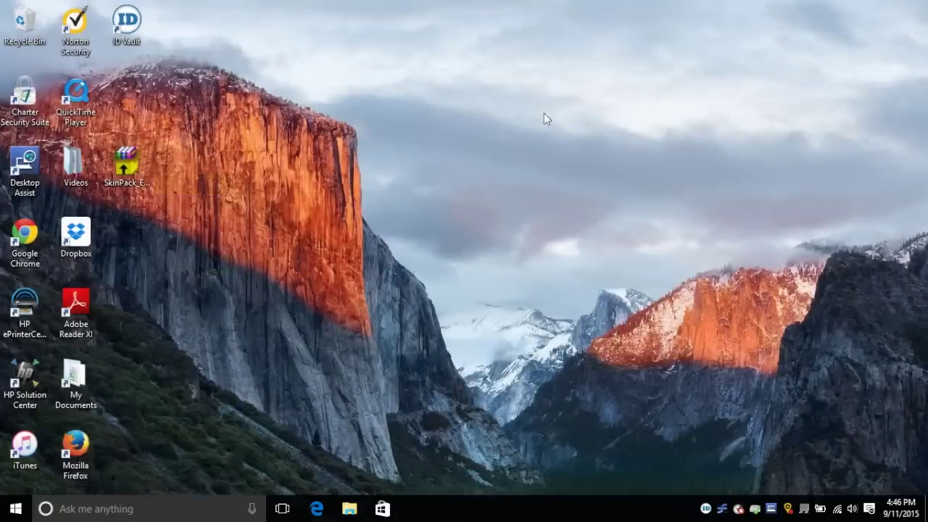
# Extract the SkinPack archive onto the desktop with WinRAR's Extract Here, entering the archive password
pyautogui.rightClick(132, 171)
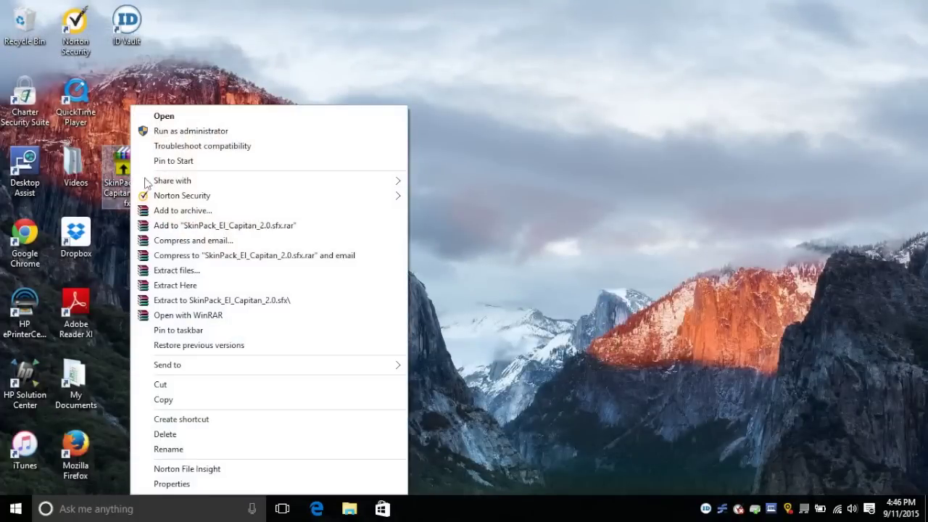
pyautogui.click(197, 283)
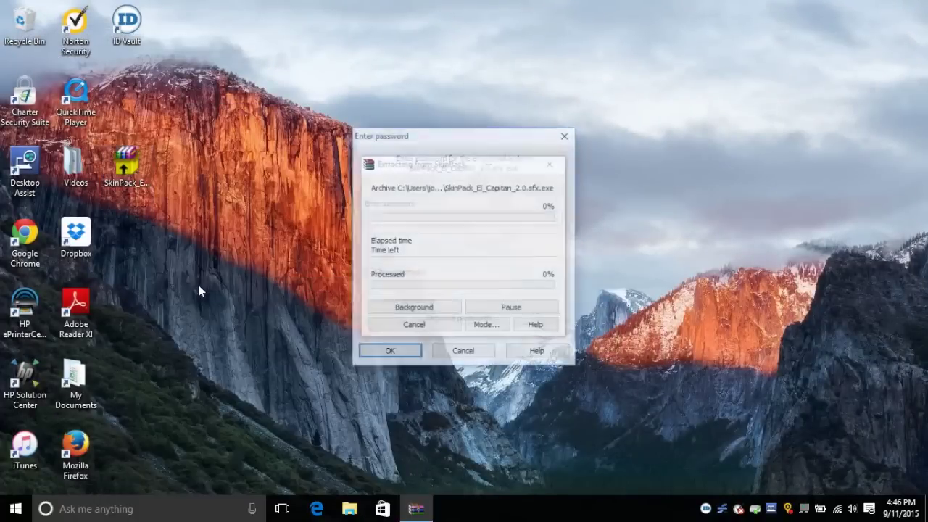
pyautogui.write('skinpack.')
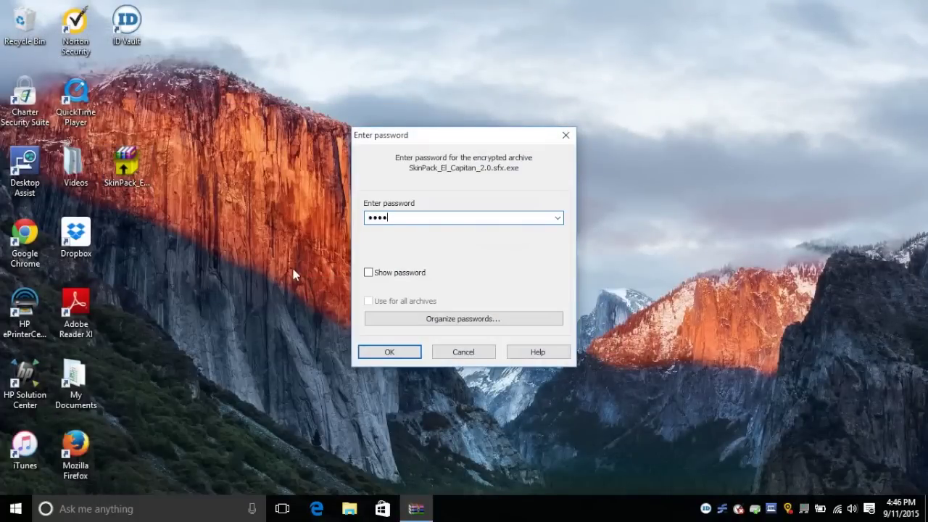
pyautogui.write('.com')
pyautogui.press('Return')
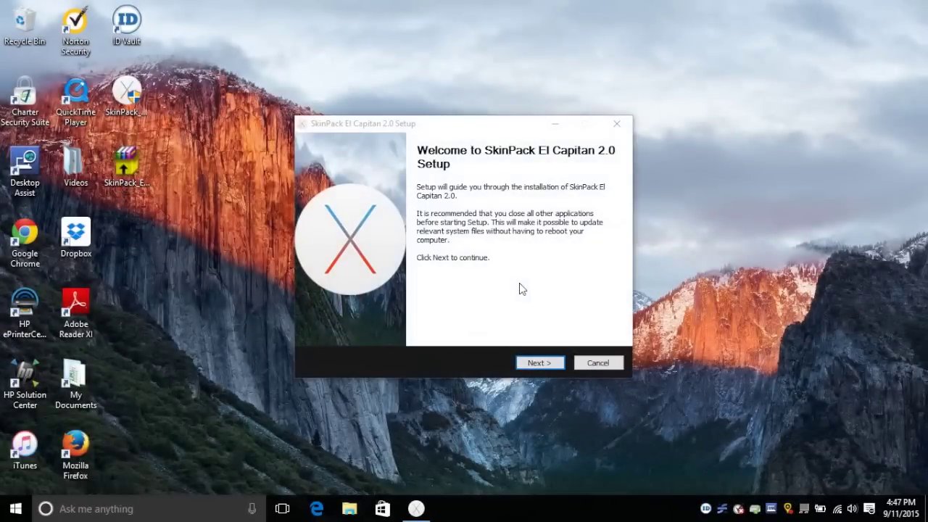
# Move past the welcome page and accept the SkinPack El Capitan 2.0 license agreement
pyautogui.click(535, 365)
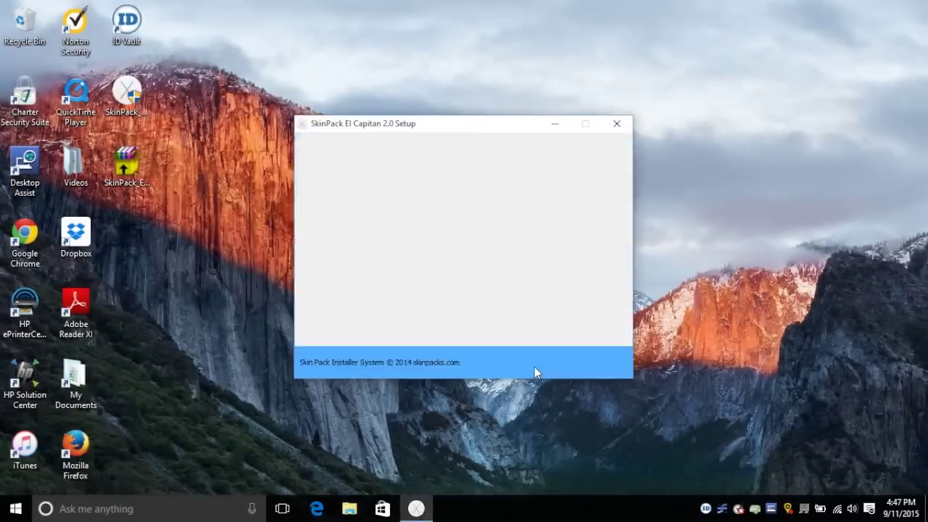
pyautogui.click(446, 330)
pyautogui.click(540, 363)
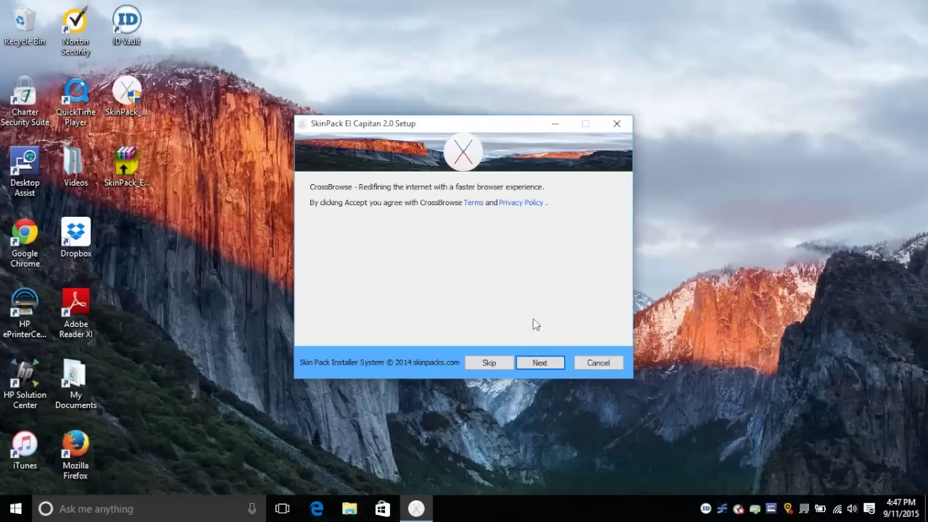
# Skip the CrossBrowse, Apps Hat and Genieo bundled offers
pyautogui.click(485, 363)
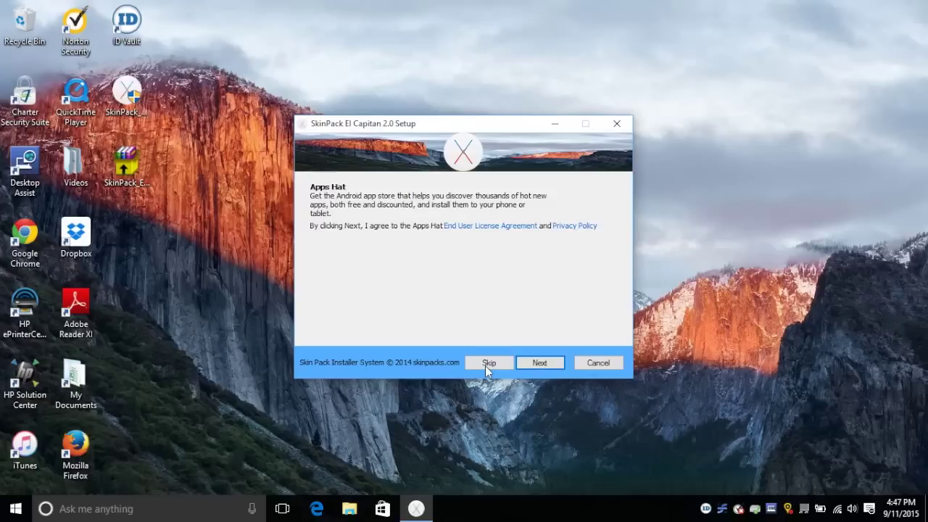
pyautogui.click(485, 364)
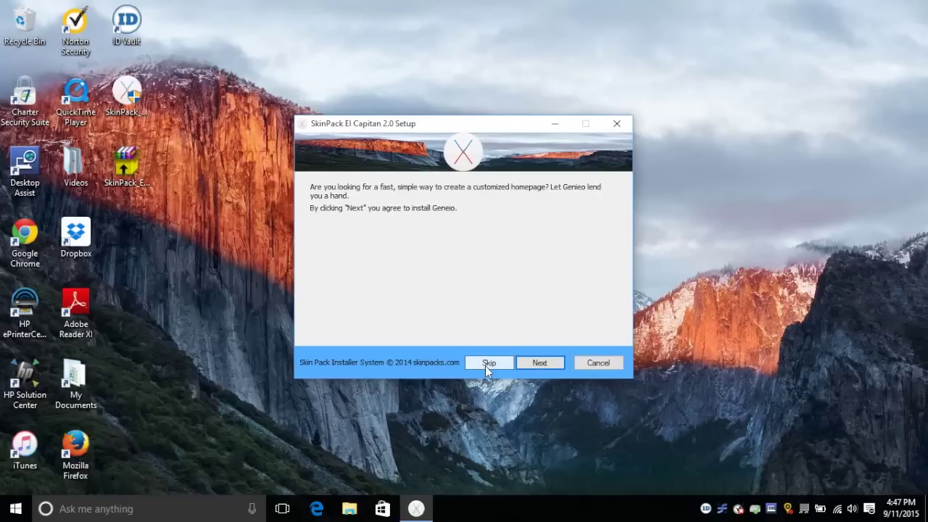
pyautogui.click(485, 364)
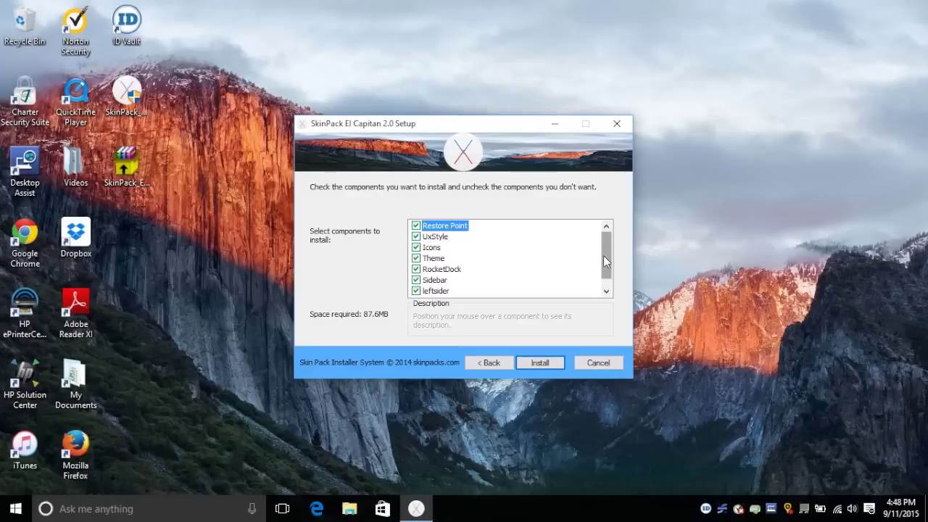
# Scroll the component list, keeping every component including RocketDock and Sidebar checked for installation
pyautogui.moveTo(604, 257); pyautogui.dragTo(604, 272)
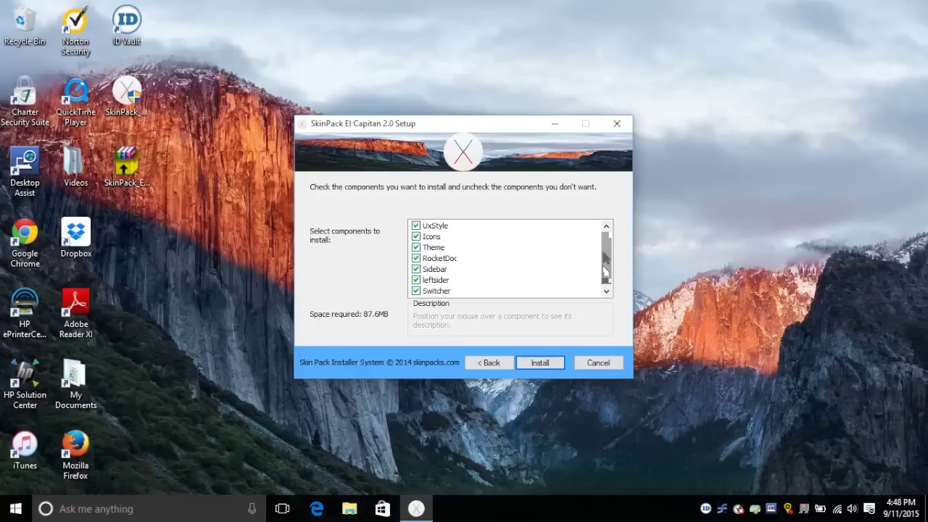
pyautogui.moveTo(604, 269); pyautogui.dragTo(605, 257)
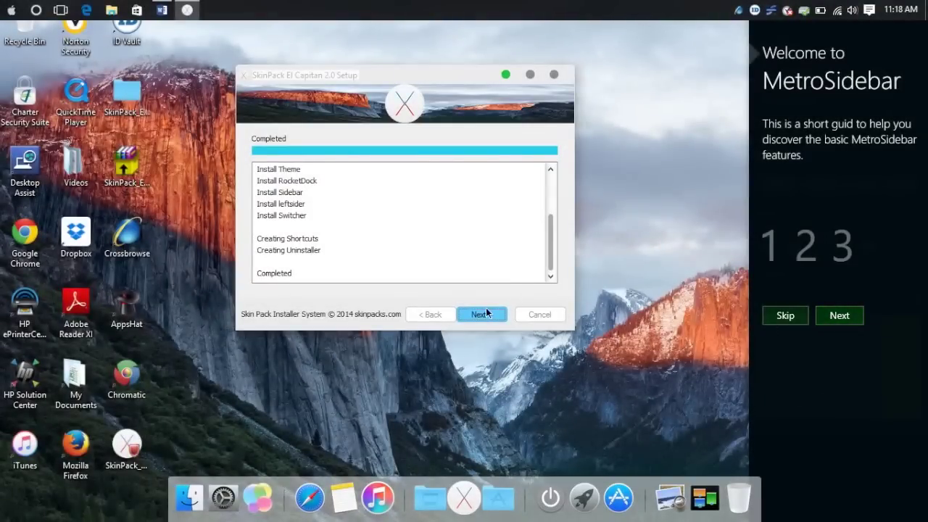
# Finish and close the installer, then step through the MetroSidebar guide to 'Got it, let's rock!'
pyautogui.click(479, 317)
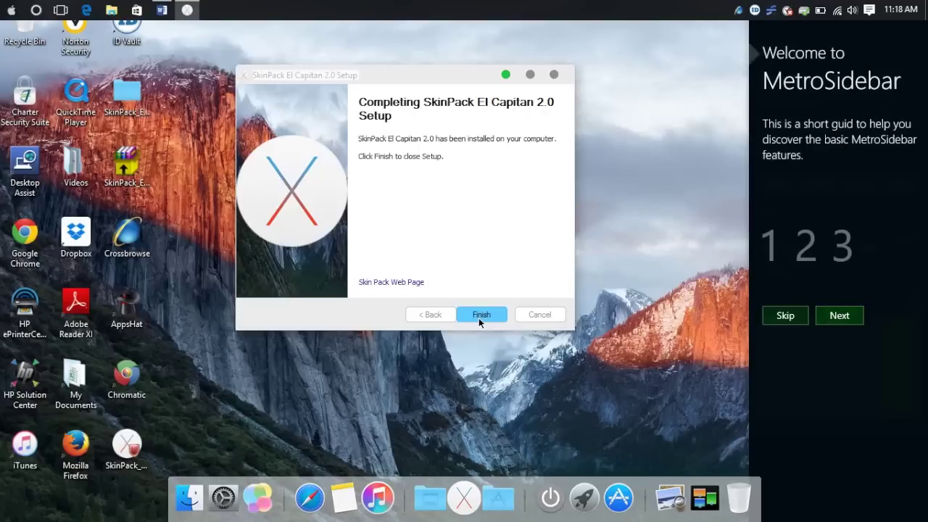
pyautogui.click(479, 317)
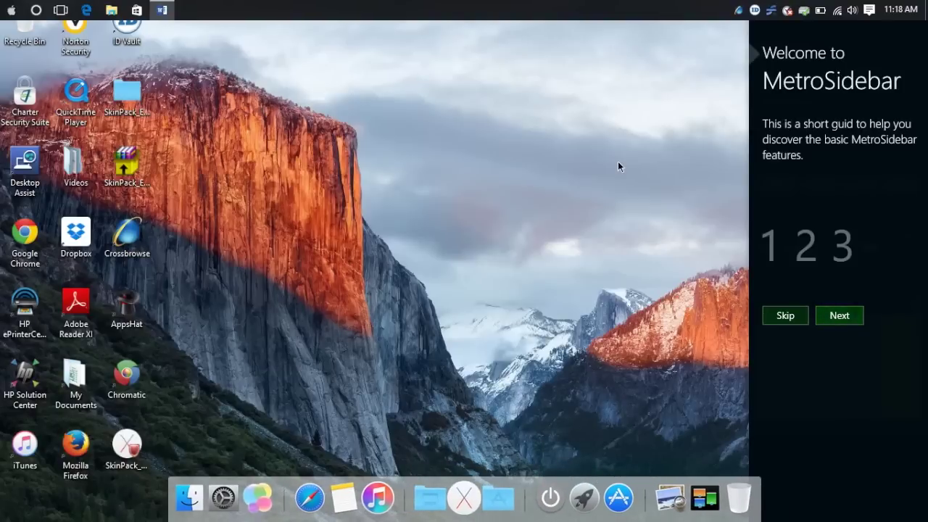
pyautogui.click(851, 315)
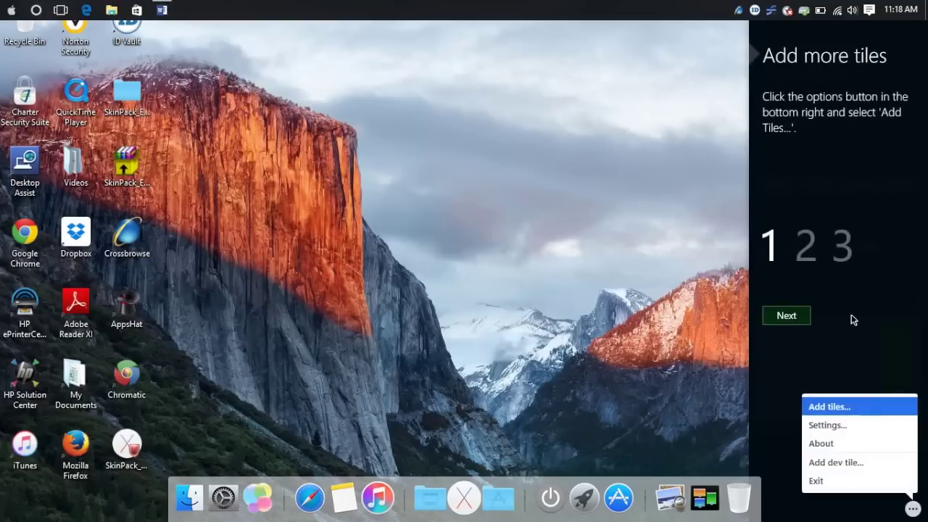
pyautogui.click(801, 316)
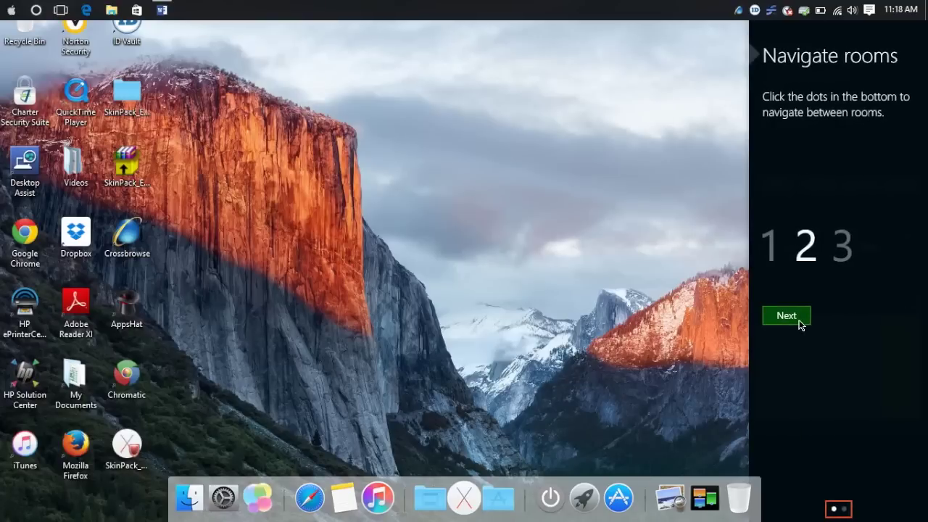
pyautogui.click(801, 319)
pyautogui.click(800, 323)
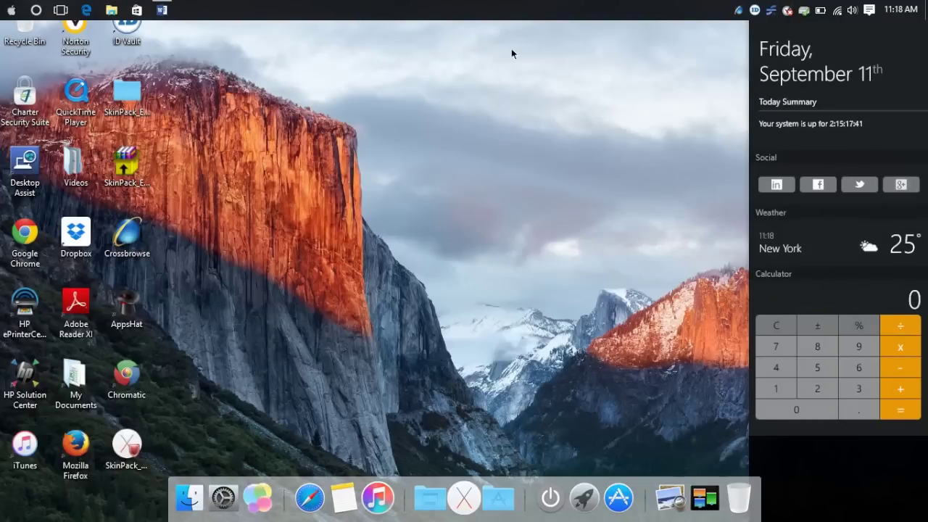
pyautogui.click(10, 11)
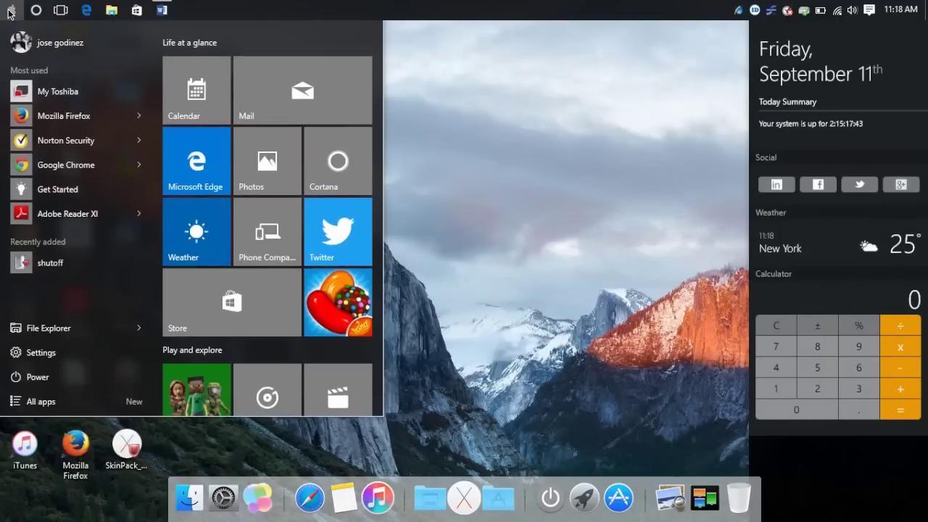
pyautogui.click(9, 11)
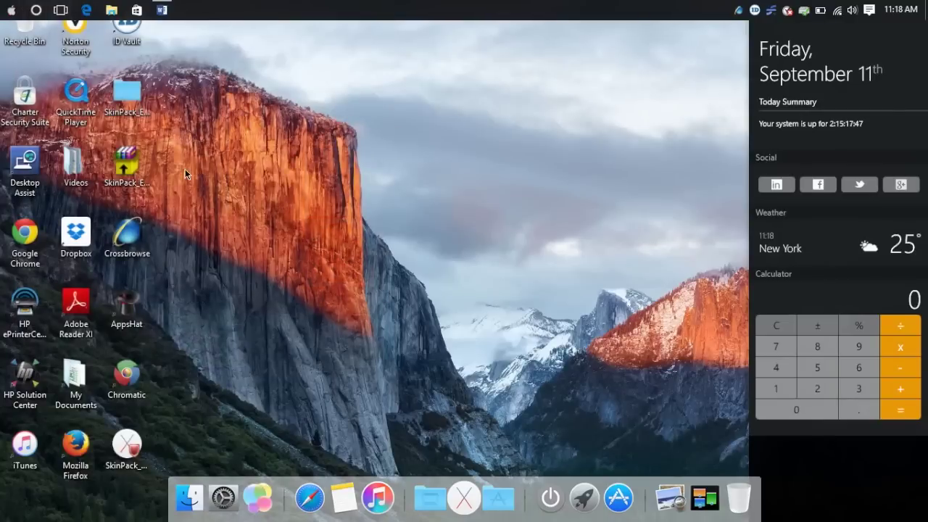
pyautogui.click(189, 486)
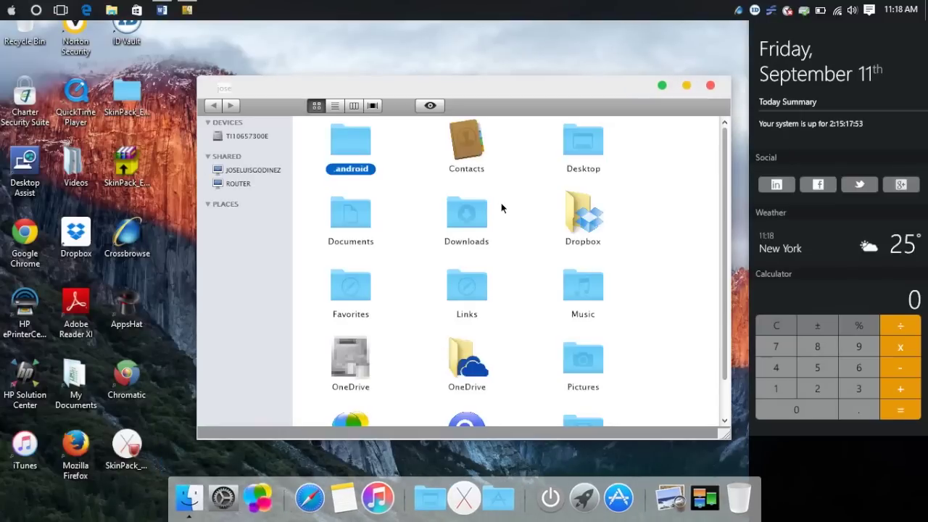
pyautogui.click(711, 86)
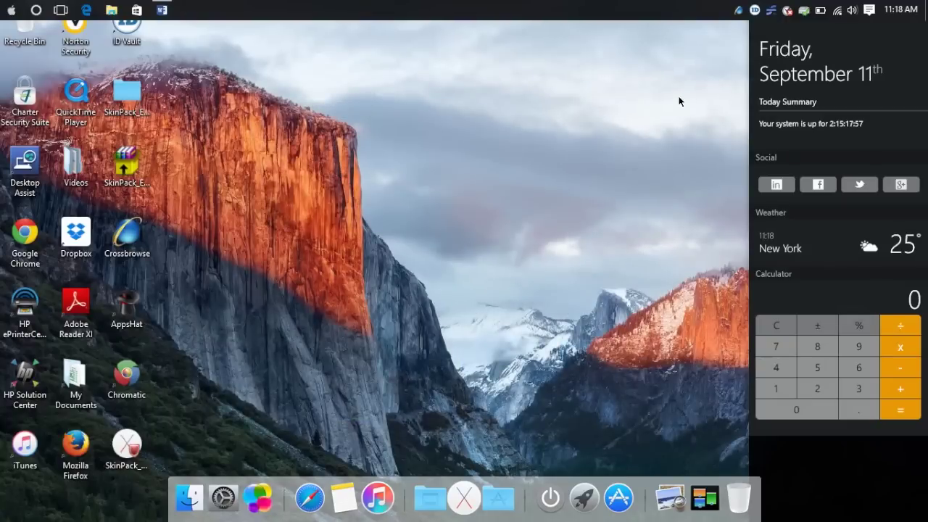